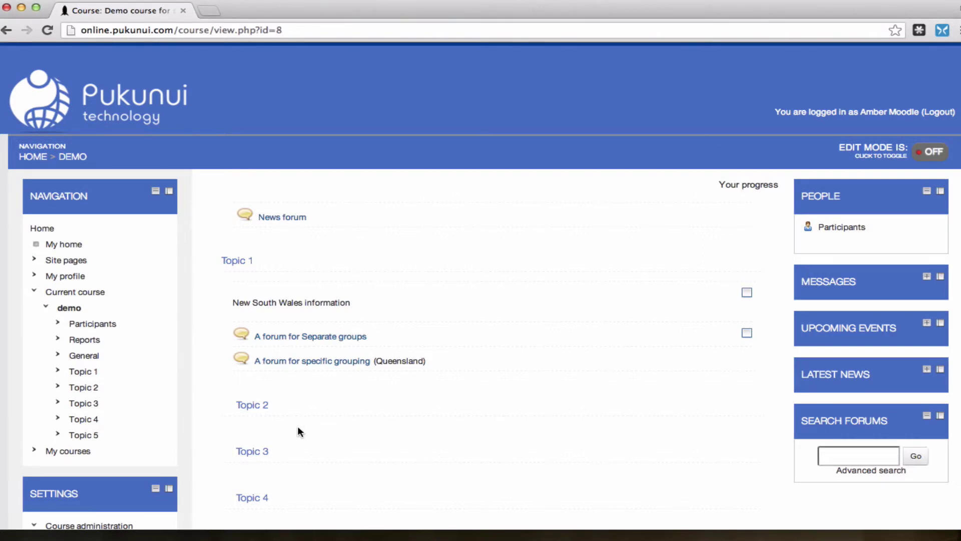
Start a backup of the demo course and accept the initial settings with activities, blocks and filters included
{"action": "left_click", "coordinate": [155, 191]}
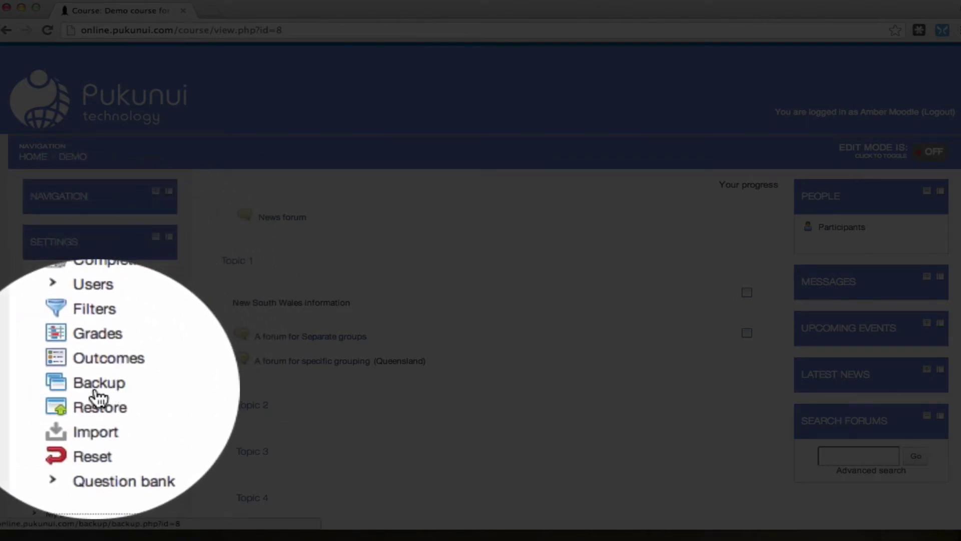
{"action": "left_click", "coordinate": [97, 395]}
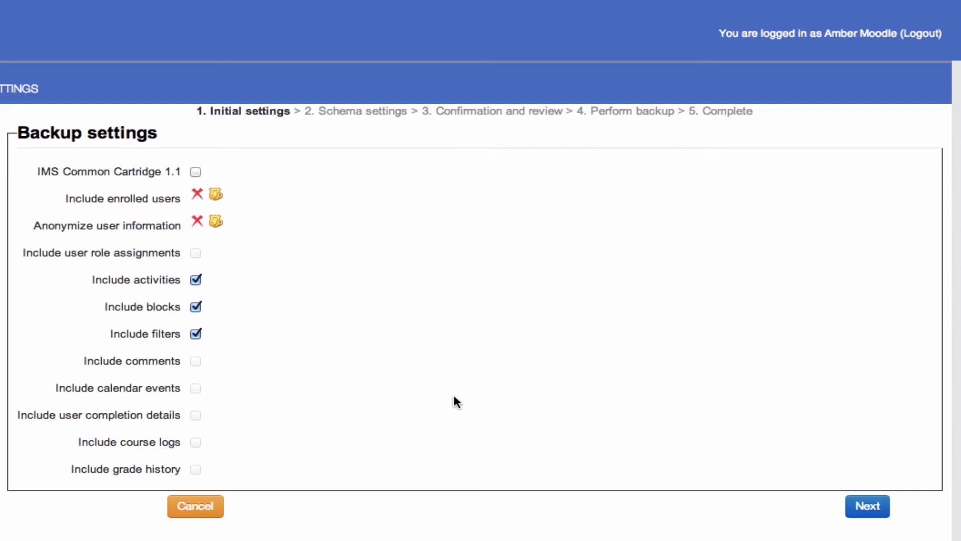
{"action": "left_click", "coordinate": [863, 509]}
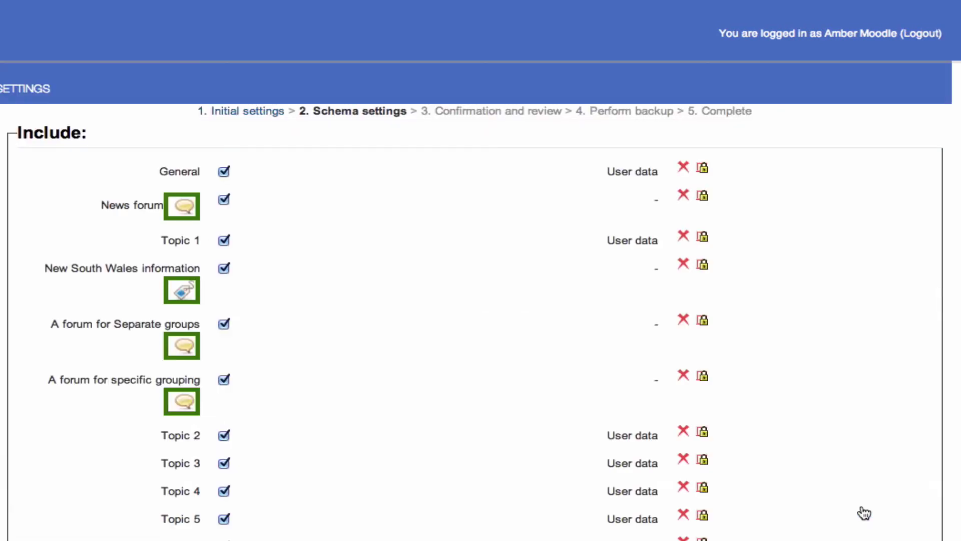
Exclude the General section and Topic 1 from the backup and include both again
{"action": "scroll", "coordinate": [817, 291], "scroll_direction": "down", "scroll_amount": 3}
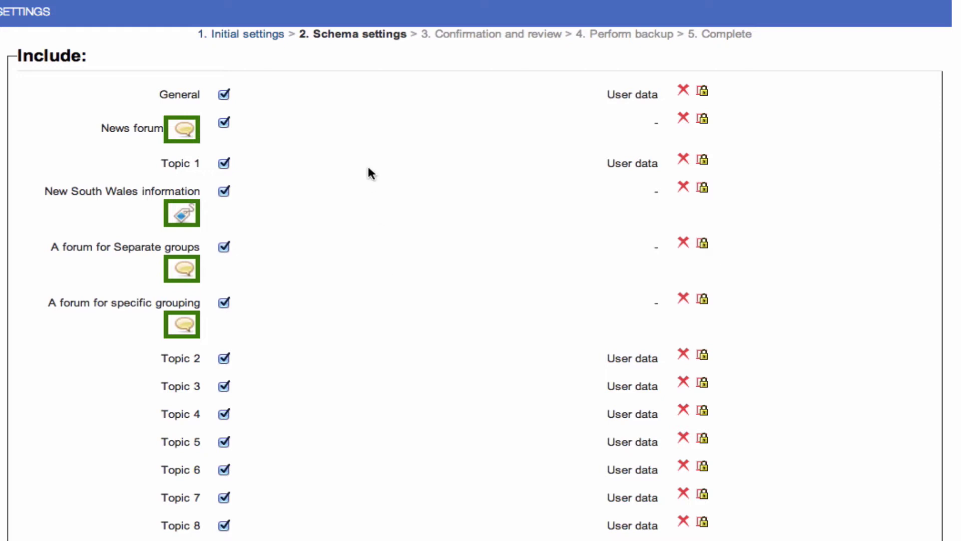
{"action": "left_click", "coordinate": [225, 96]}
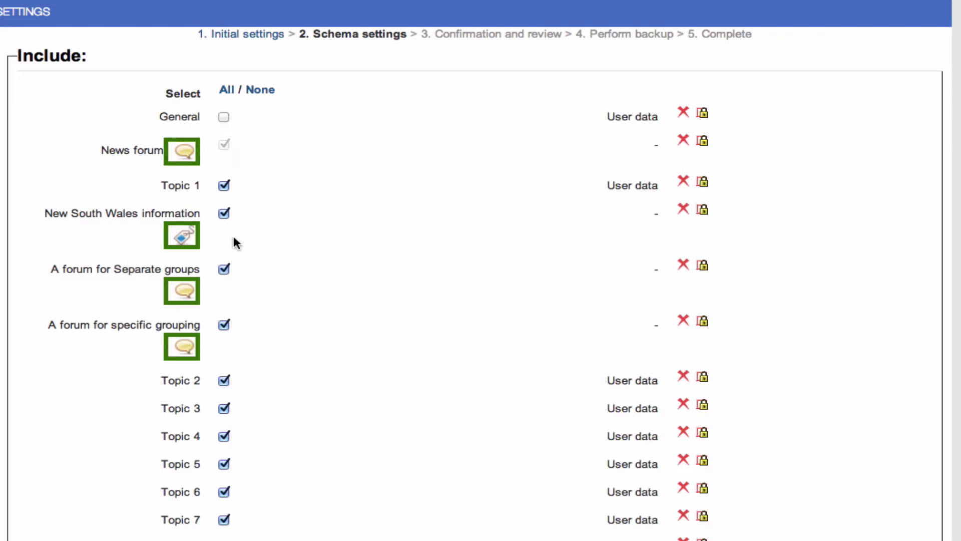
{"action": "left_click", "coordinate": [224, 187]}
{"action": "left_click", "coordinate": [224, 187]}
{"action": "left_click", "coordinate": [224, 119]}
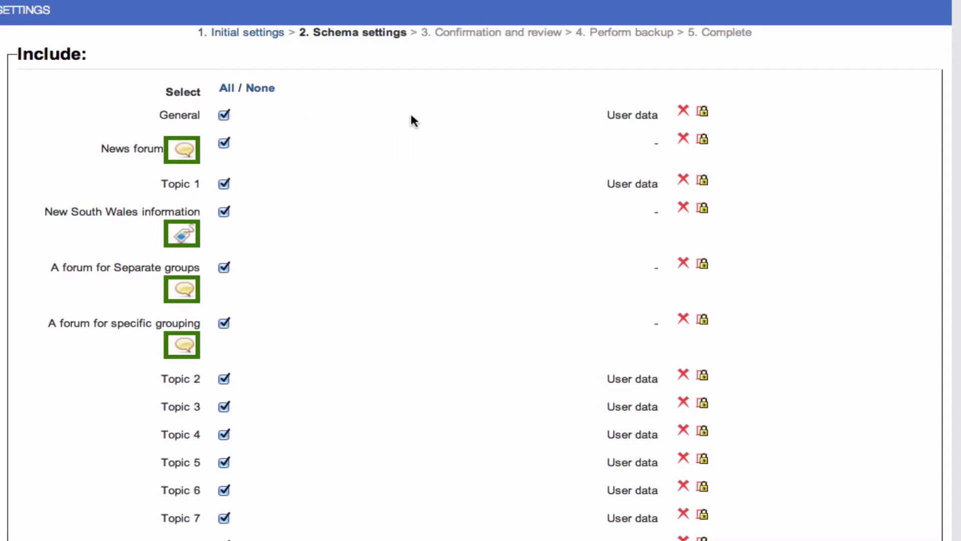
Accept the backup schema with all sections included and proceed to the confirmation and review stage
{"action": "scroll", "coordinate": [411, 120], "scroll_direction": "down", "scroll_amount": 5}
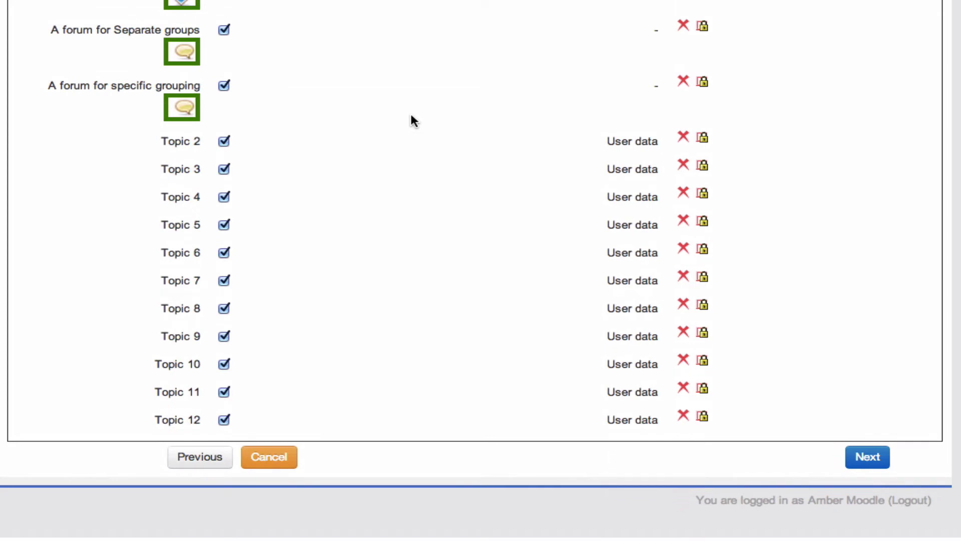
{"action": "left_click", "coordinate": [868, 457]}
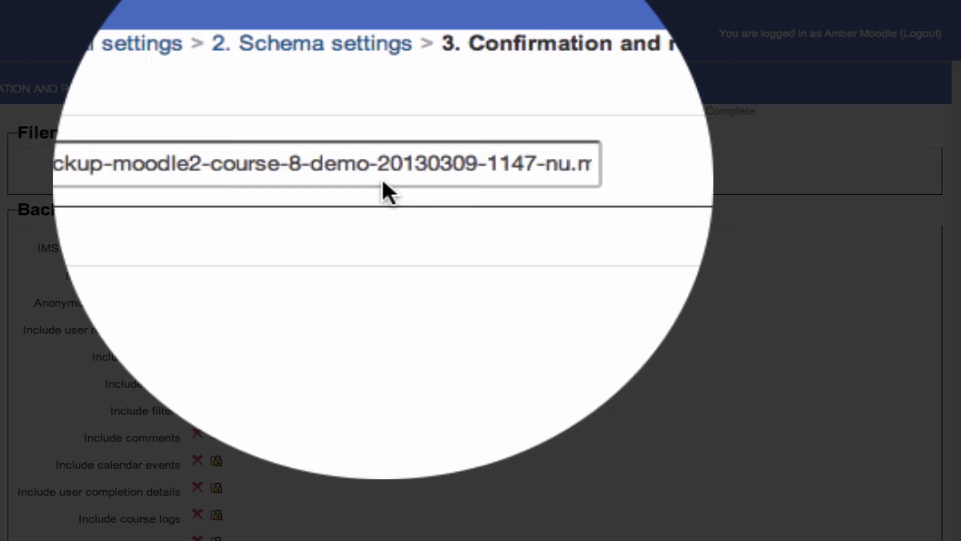
Inspect the end of the backup filename, including its file extension
{"action": "left_click", "coordinate": [464, 170]}
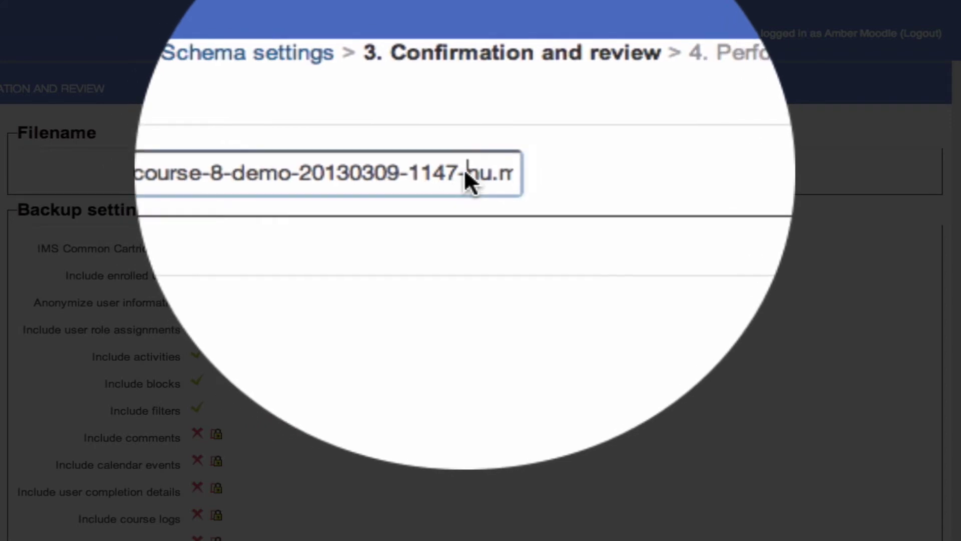
{"action": "key", "text": "Right"}
{"action": "key", "text": "Right"}
{"action": "key", "text": "Right"}
{"action": "key", "text": "Right"}
{"action": "key", "text": "Right"}
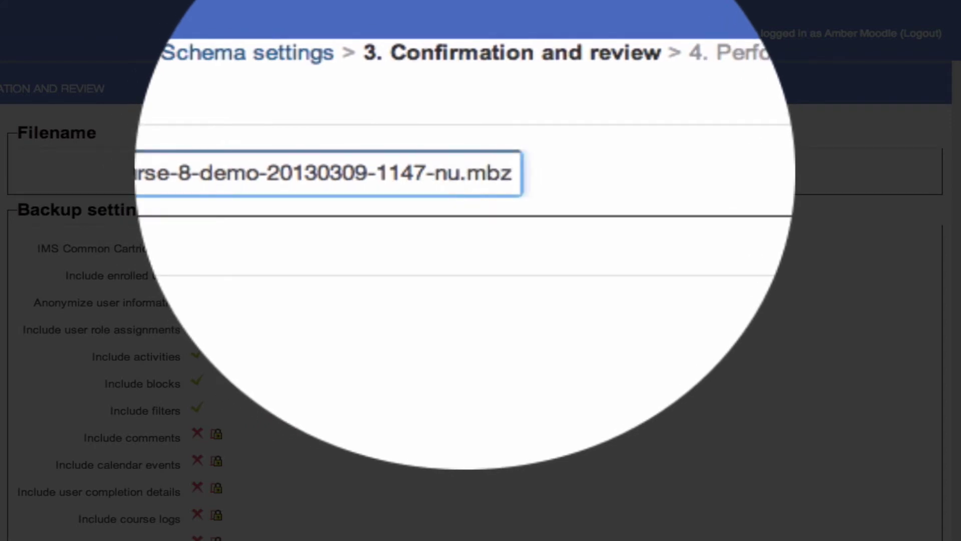
{"action": "double_click", "coordinate": [466, 173]}
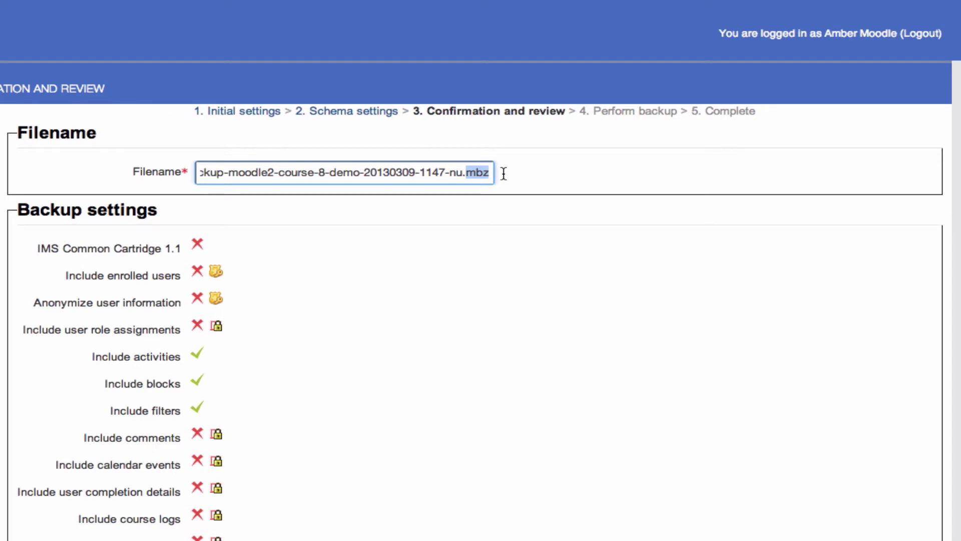
{"action": "left_click", "coordinate": [565, 175]}
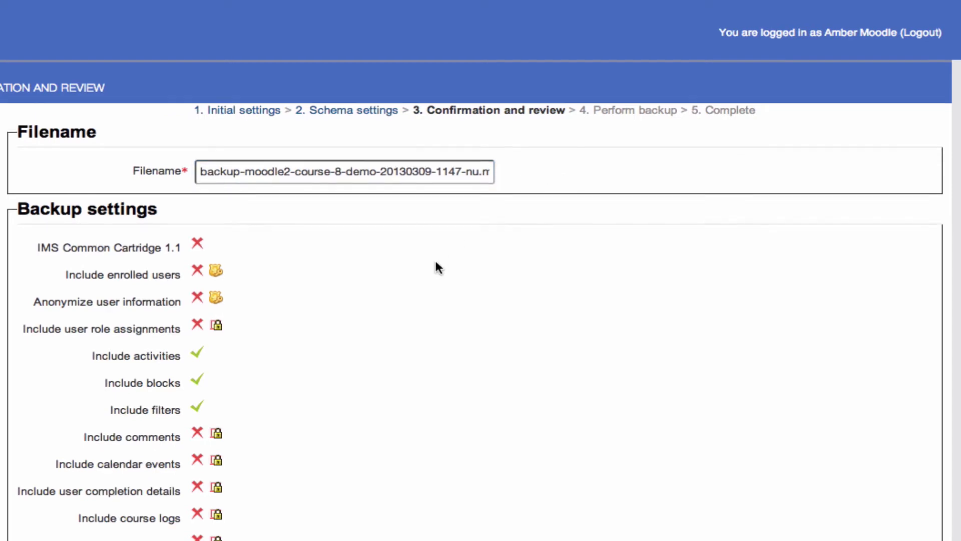
Review the backup settings and included items, perform the backup and continue to the restore page
{"action": "scroll", "coordinate": [435, 263], "scroll_direction": "down", "scroll_amount": 3}
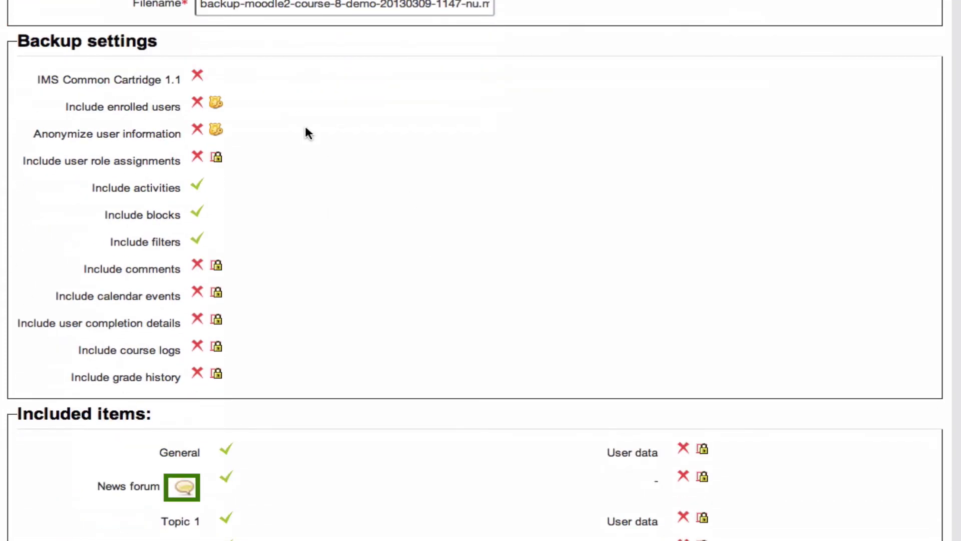
{"action": "scroll", "coordinate": [243, 298], "scroll_direction": "down", "scroll_amount": 10}
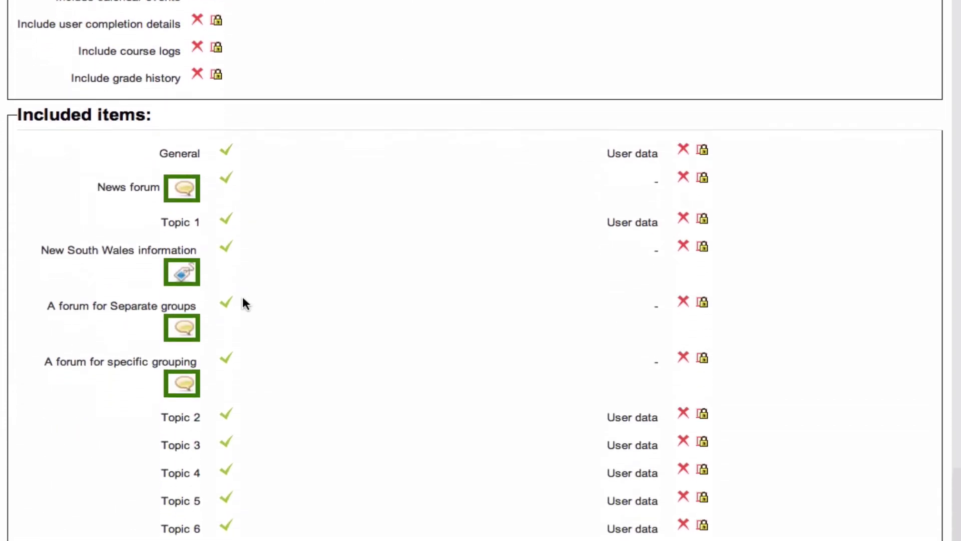
{"action": "scroll", "coordinate": [243, 300], "scroll_direction": "down", "scroll_amount": 1}
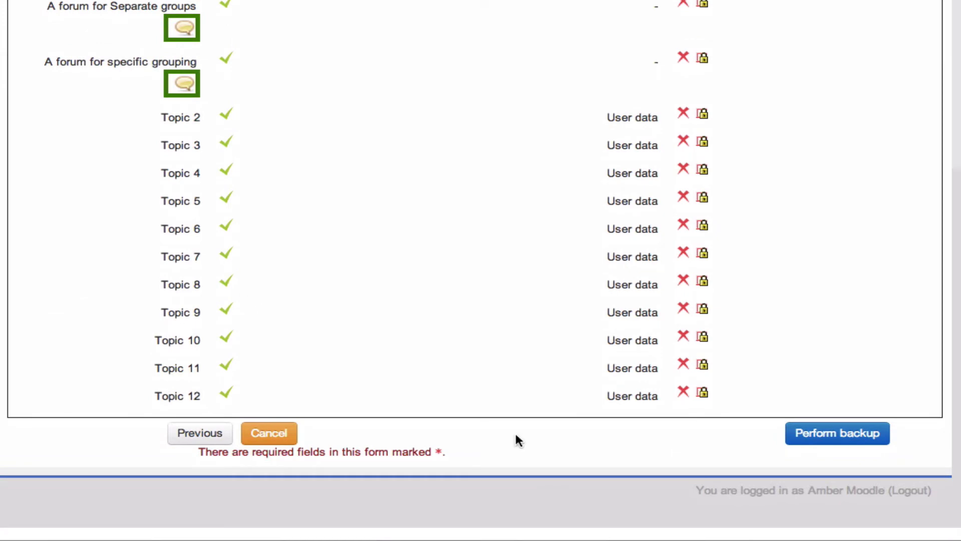
{"action": "left_click", "coordinate": [833, 434]}
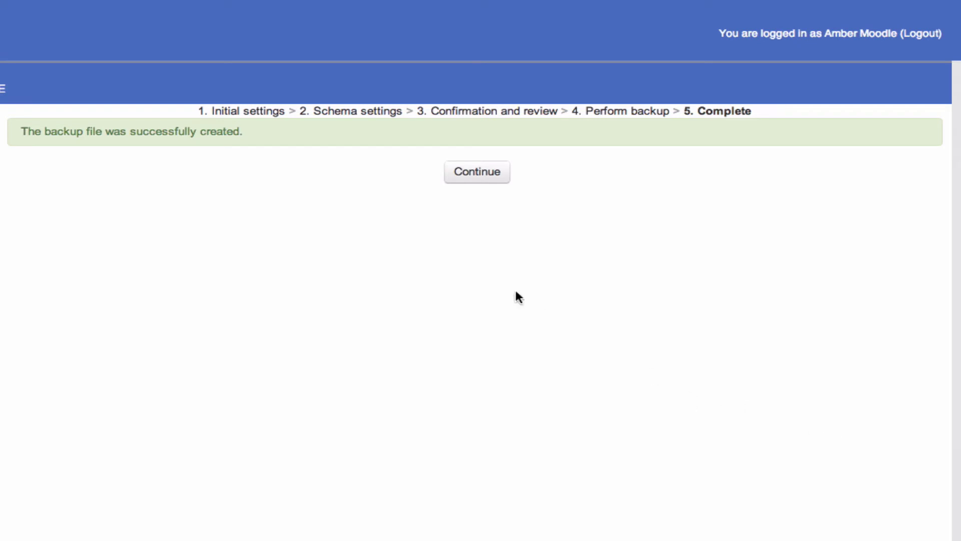
{"action": "left_click", "coordinate": [483, 176]}
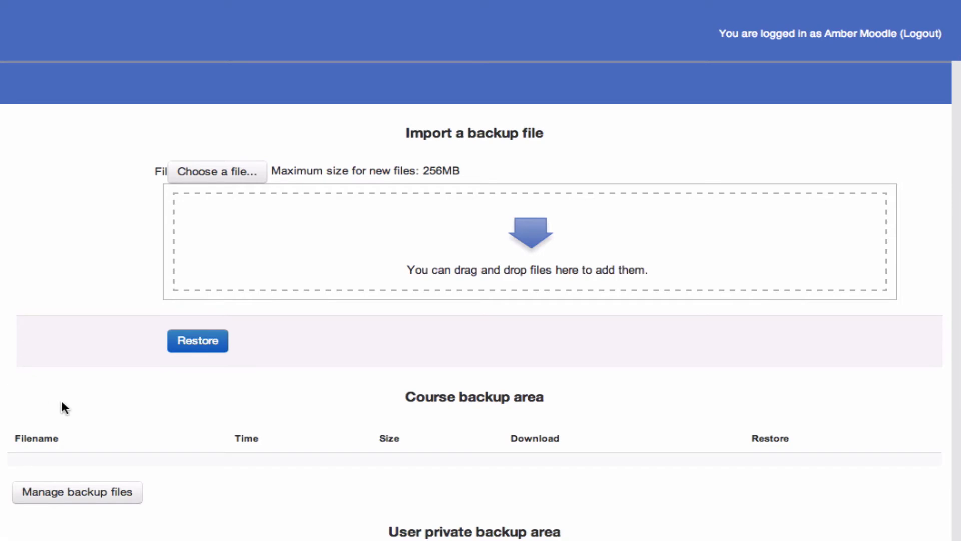
Open the backup file management for the user private backup area
{"action": "scroll", "coordinate": [61, 398], "scroll_direction": "down", "scroll_amount": 5}
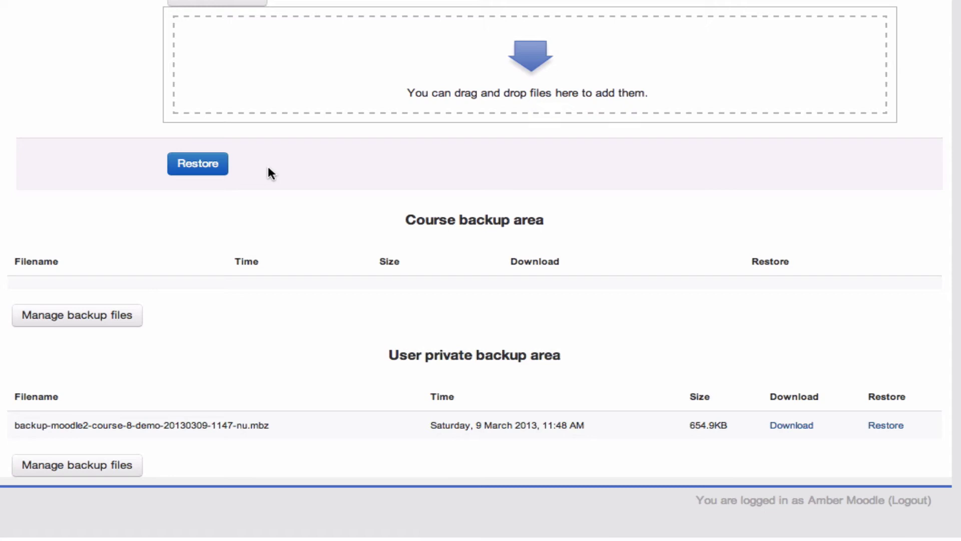
{"action": "left_click", "coordinate": [216, 172]}
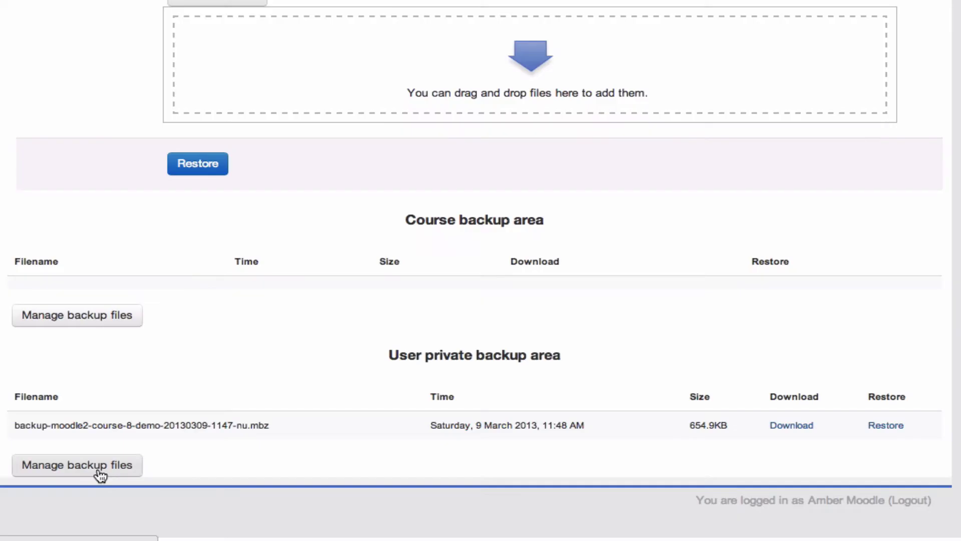
{"action": "left_click", "coordinate": [100, 471]}
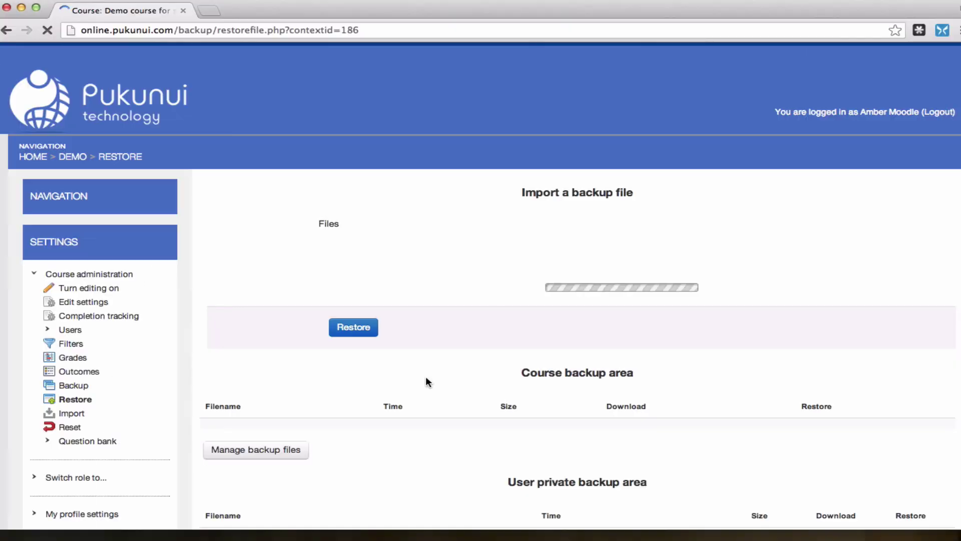
{"action": "scroll", "coordinate": [426, 378], "scroll_direction": "down", "scroll_amount": 3}
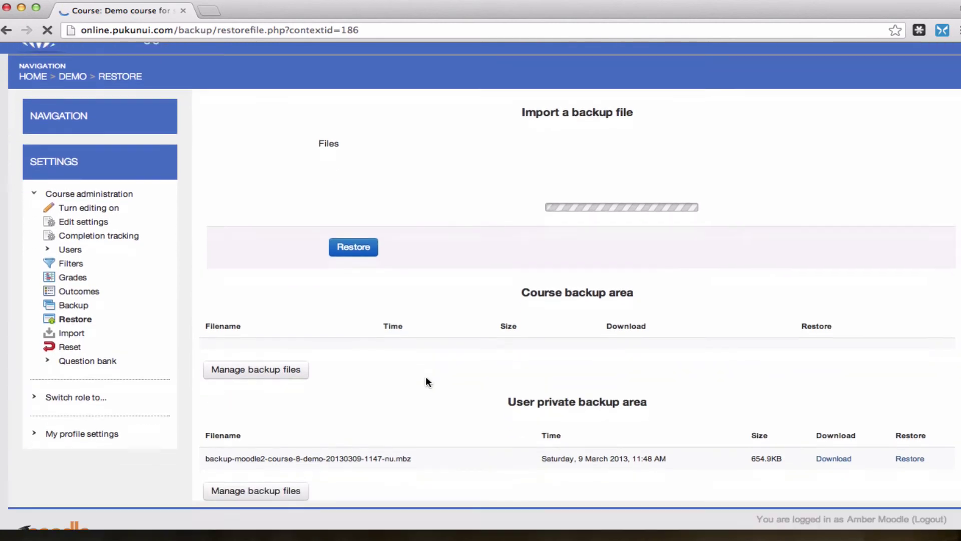
{"action": "scroll", "coordinate": [426, 378], "scroll_direction": "down", "scroll_amount": 1}
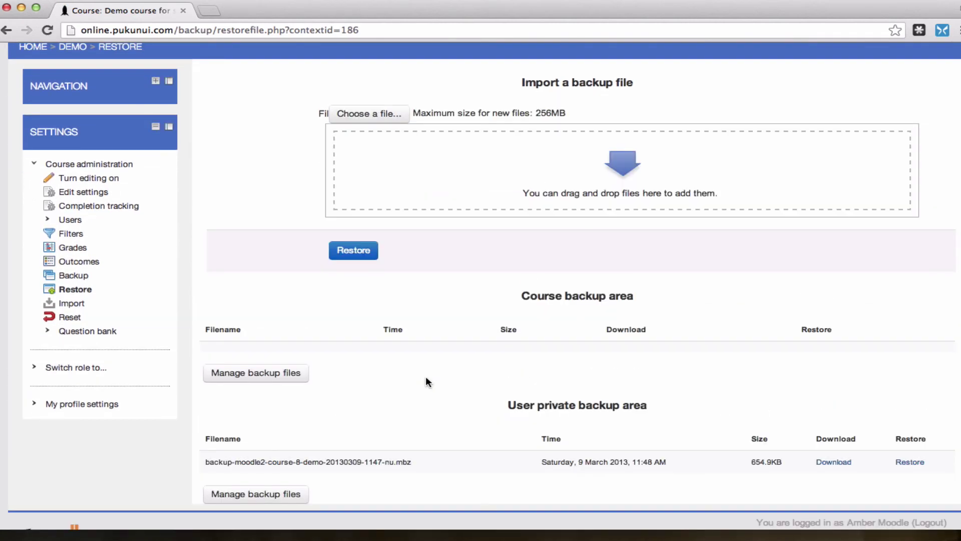
{"action": "scroll", "coordinate": [427, 382], "scroll_direction": "down", "scroll_amount": 1}
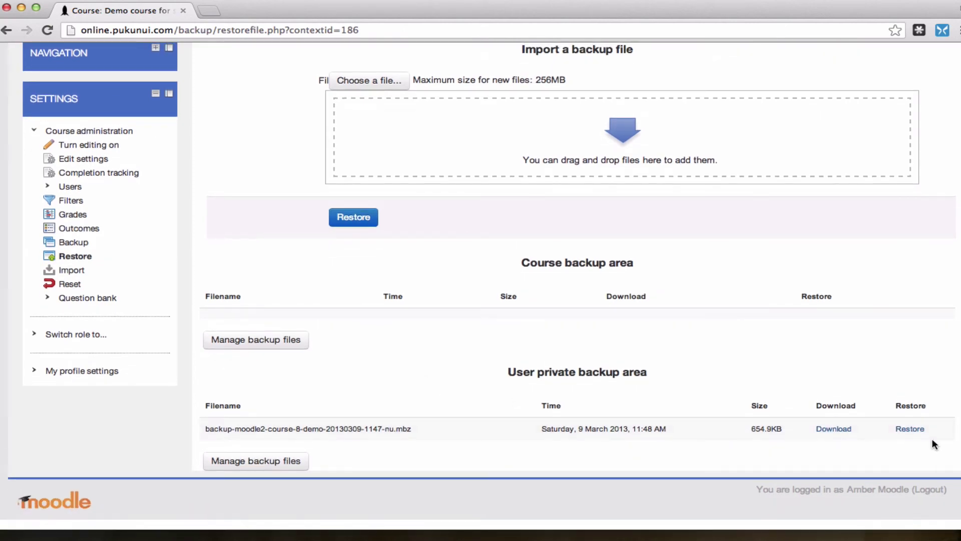
{"action": "left_click", "coordinate": [909, 431]}
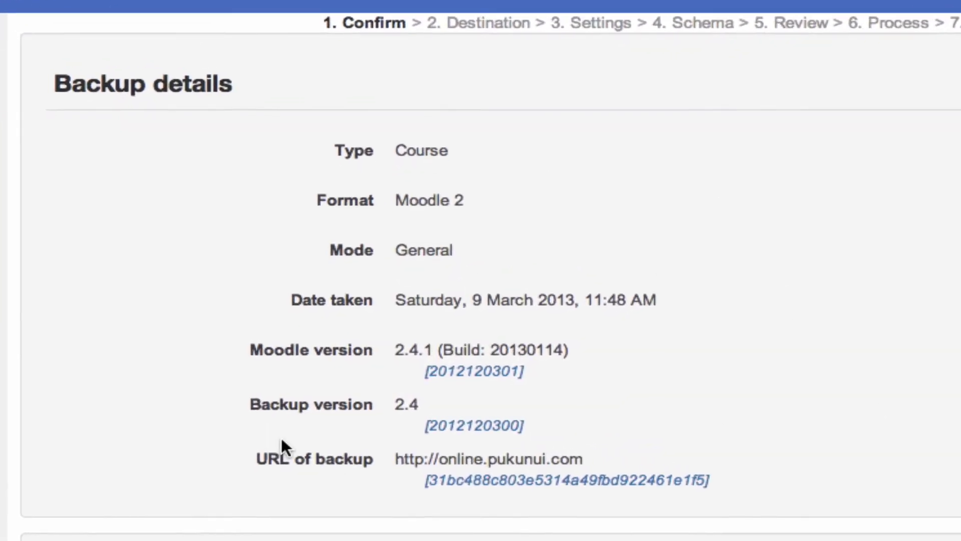
Review the backup details, settings and course sections, and continue to the restore destination
{"action": "scroll", "coordinate": [331, 475], "scroll_direction": "down", "scroll_amount": 10}
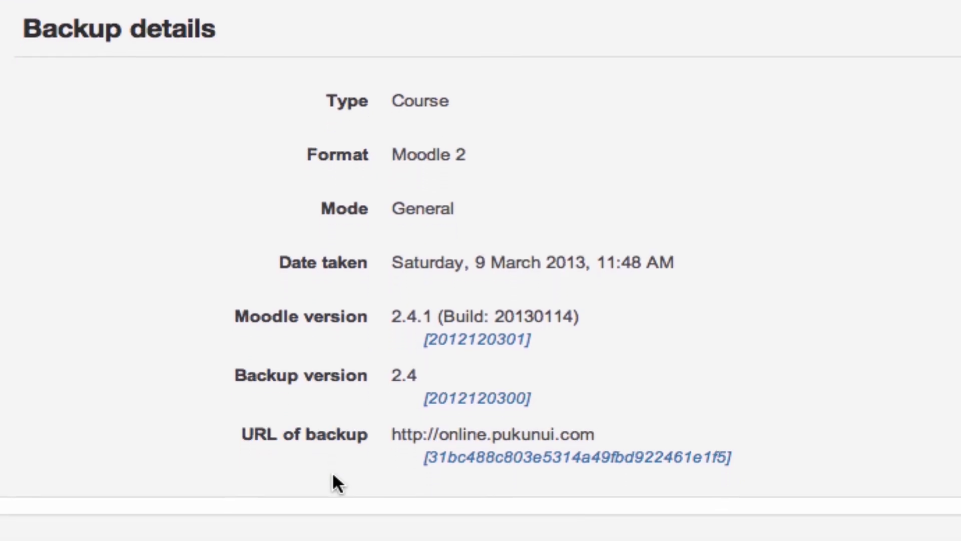
{"action": "scroll", "coordinate": [333, 474], "scroll_direction": "down", "scroll_amount": 12}
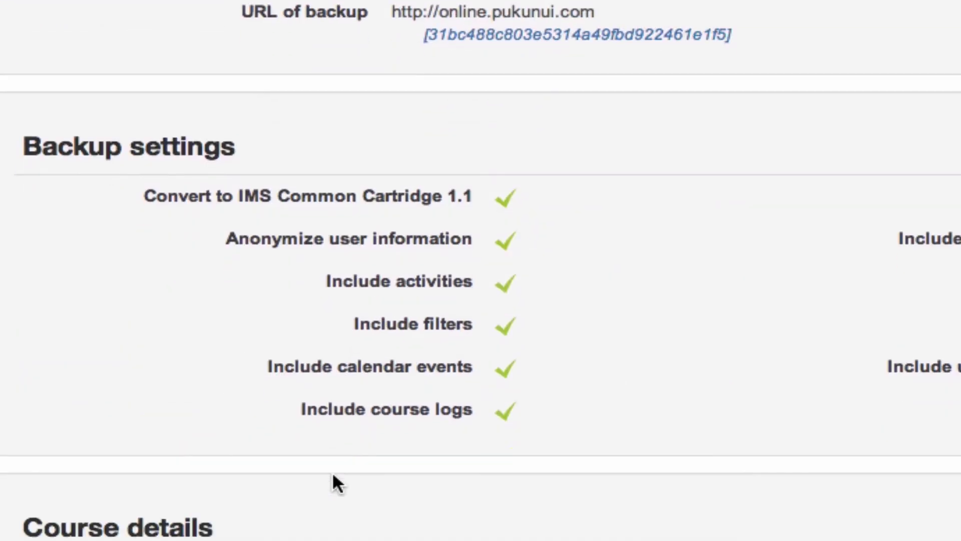
{"action": "scroll", "coordinate": [333, 474], "scroll_direction": "down", "scroll_amount": 13}
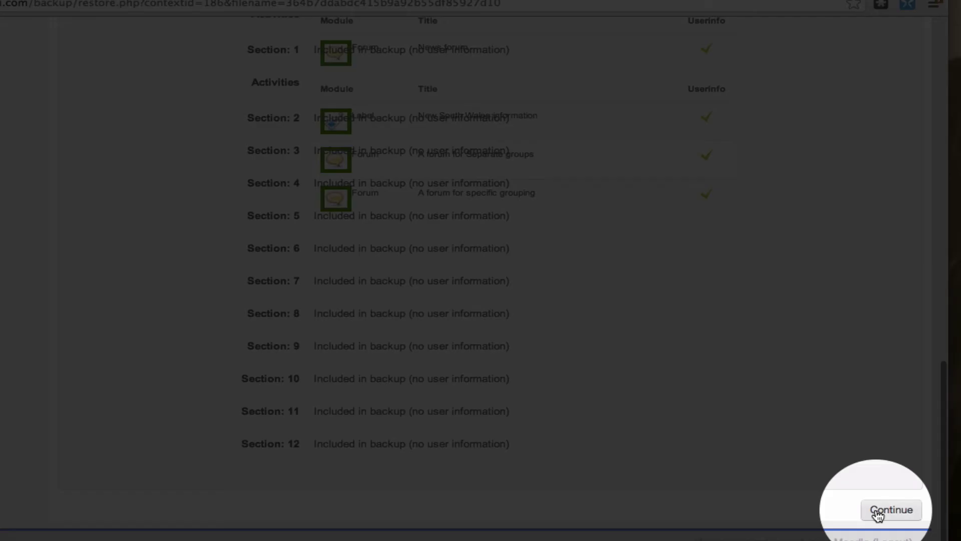
{"action": "left_click", "coordinate": [877, 512]}
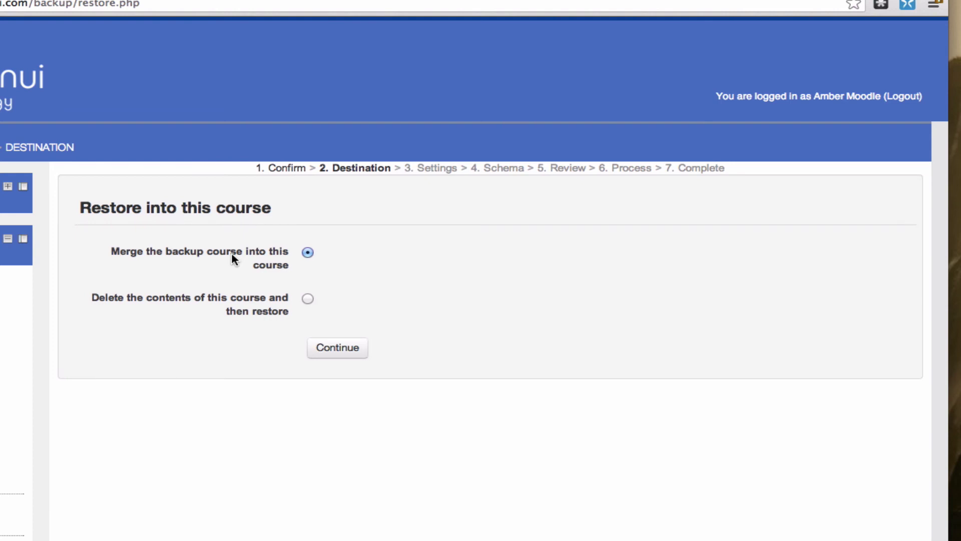
Merge the backup course into this course and accept the restore settings with activities, blocks and filters included
{"action": "left_click", "coordinate": [331, 354]}
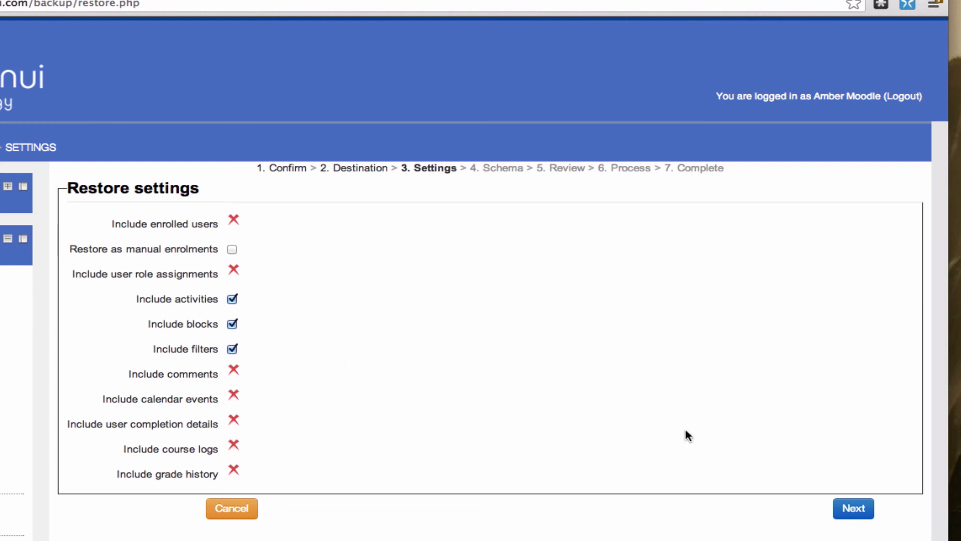
{"action": "left_click", "coordinate": [857, 516]}
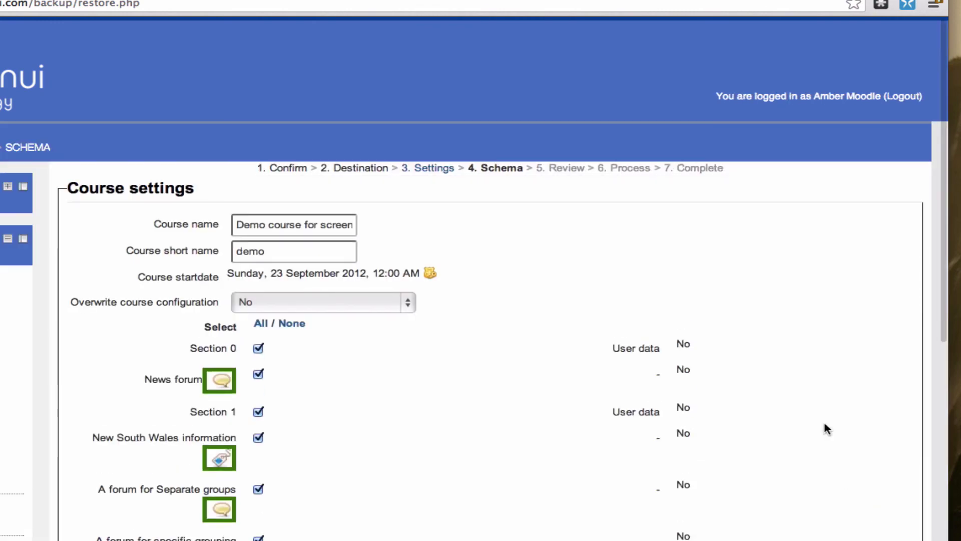
Check the Overwrite course configuration options, leave it at No, and exclude Section 1 from the restore
{"action": "scroll", "coordinate": [817, 361], "scroll_direction": "down", "scroll_amount": 3}
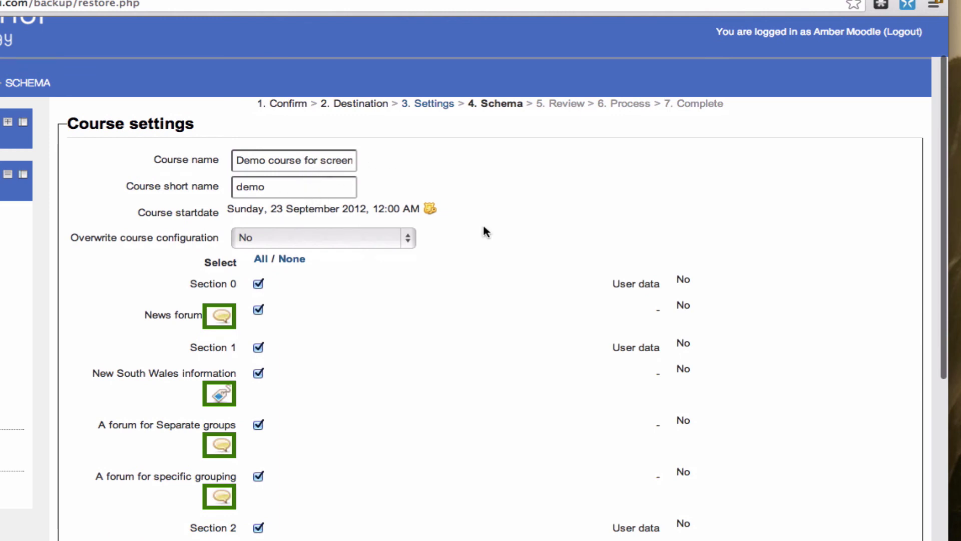
{"action": "left_click", "coordinate": [408, 238]}
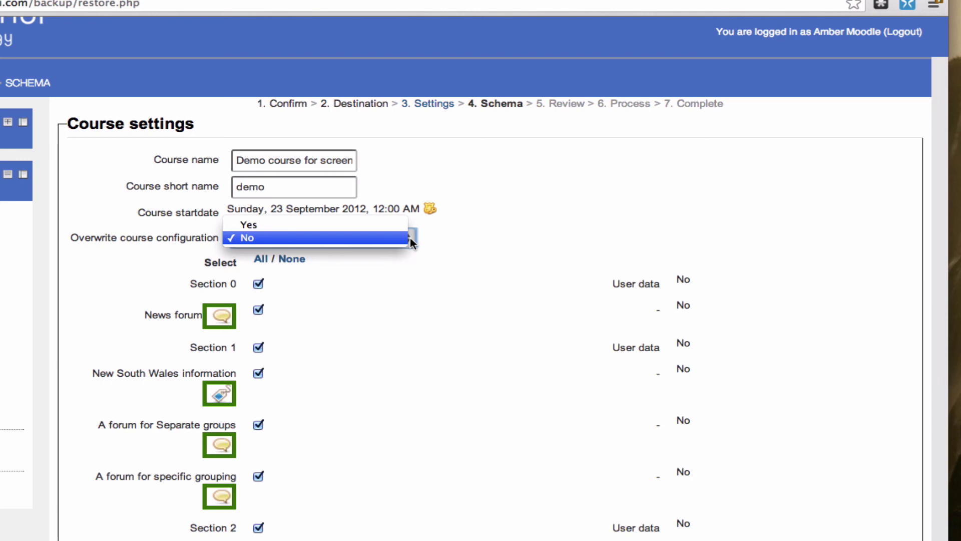
{"action": "left_click", "coordinate": [479, 299]}
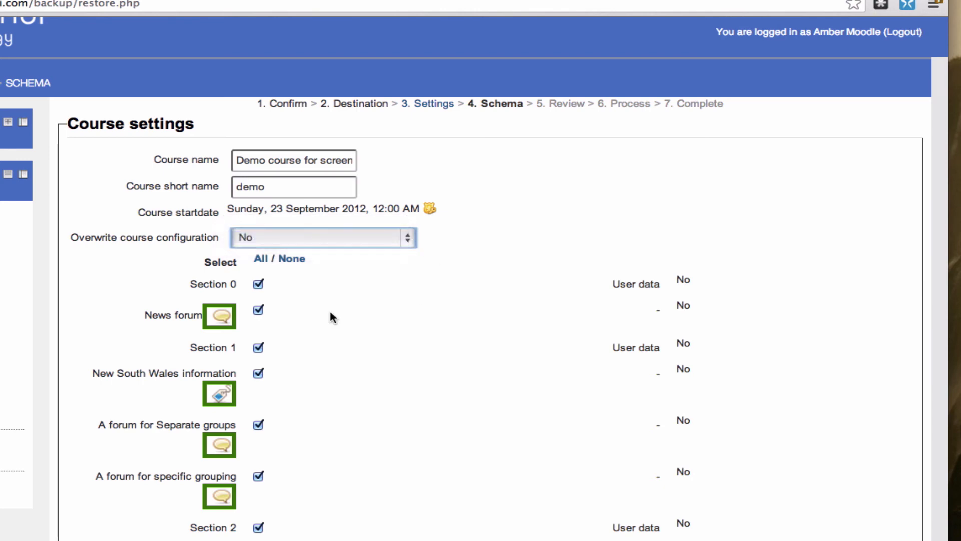
{"action": "left_click", "coordinate": [258, 349]}
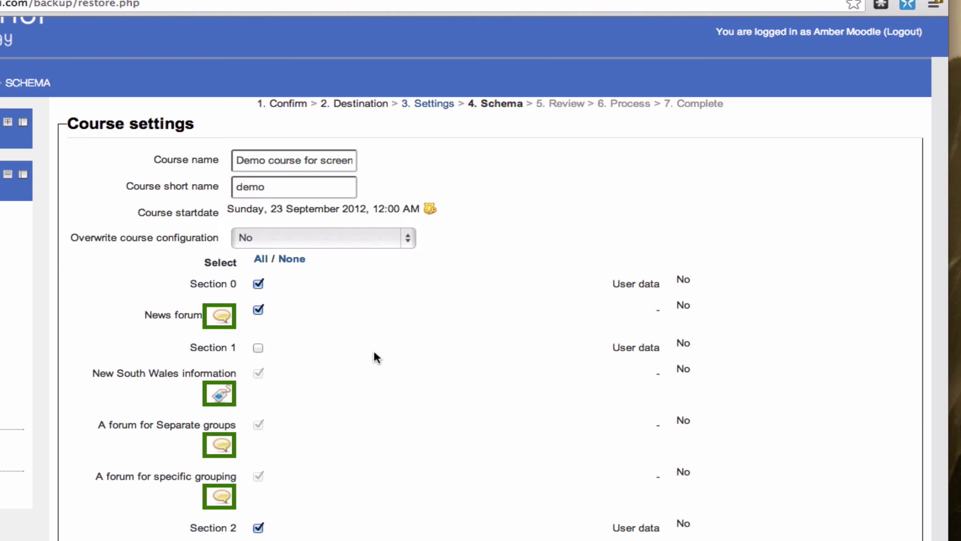
{"action": "scroll", "coordinate": [374, 356], "scroll_direction": "down", "scroll_amount": 6}
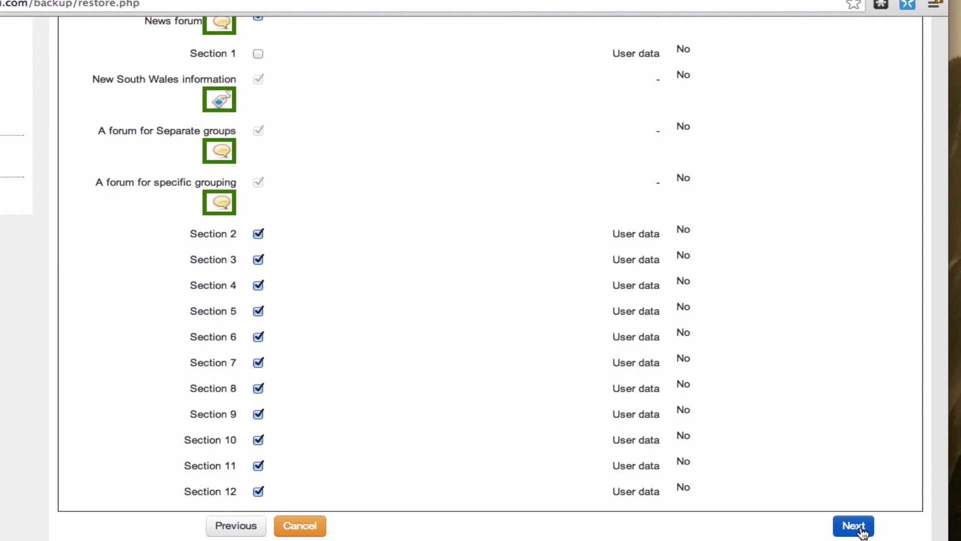
Accept the section selection, review the backup and course settings for the merge, and perform the restore
{"action": "left_click", "coordinate": [861, 531]}
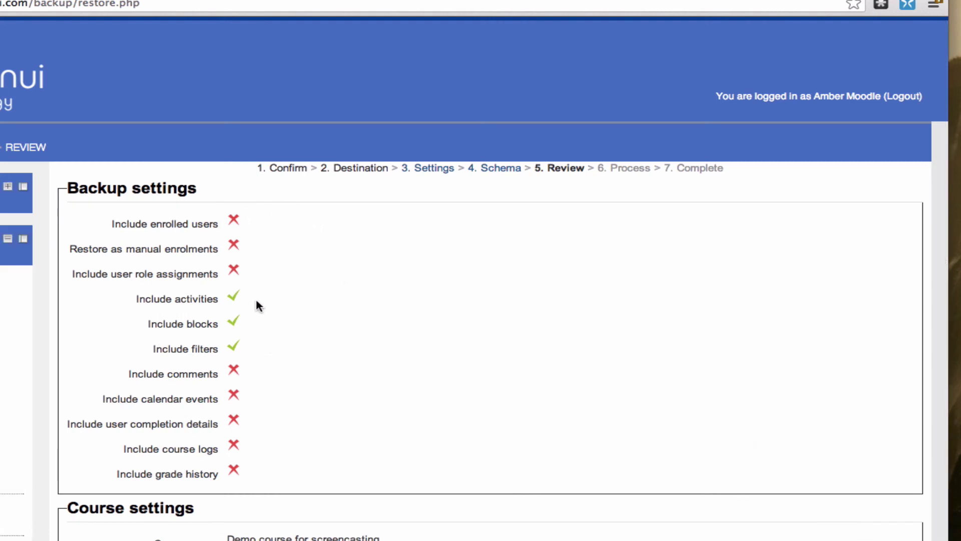
{"action": "scroll", "coordinate": [256, 302], "scroll_direction": "down", "scroll_amount": 8}
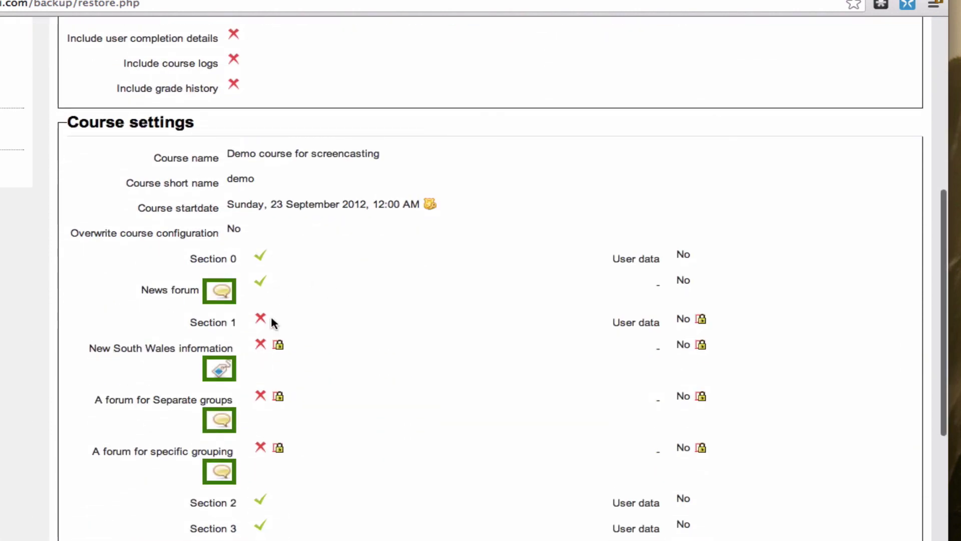
{"action": "scroll", "coordinate": [265, 297], "scroll_direction": "down", "scroll_amount": 6}
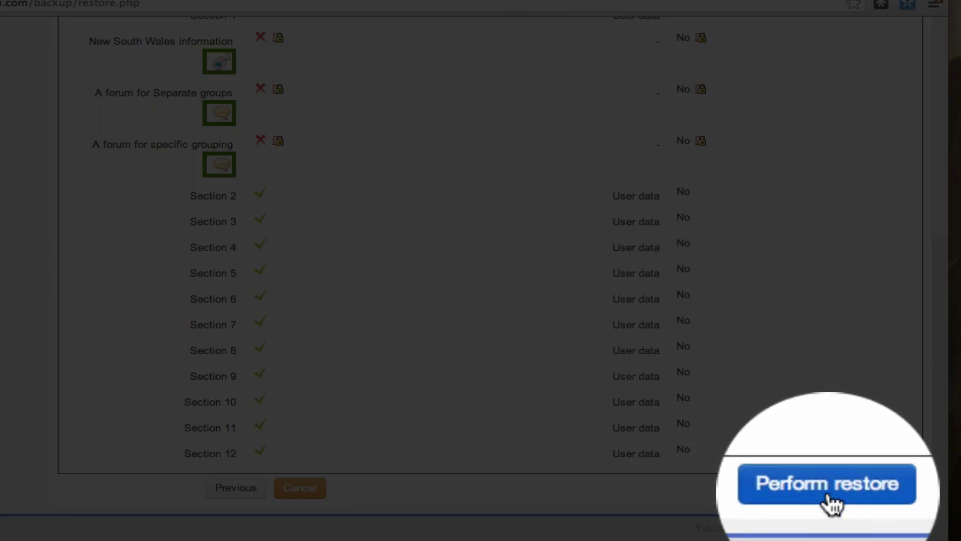
{"action": "left_click", "coordinate": [831, 496]}
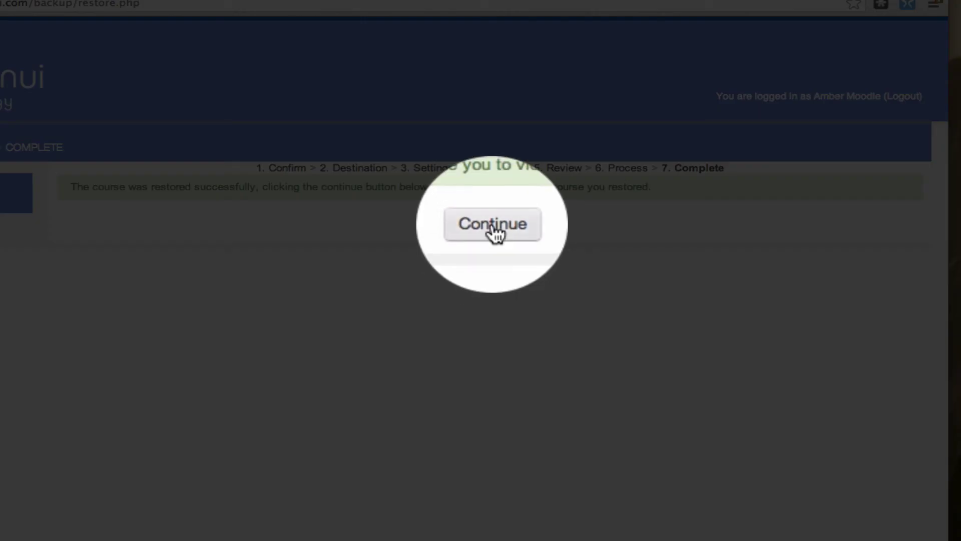
Continue to the restored course page and turn edit mode on
{"action": "left_click", "coordinate": [492, 227]}
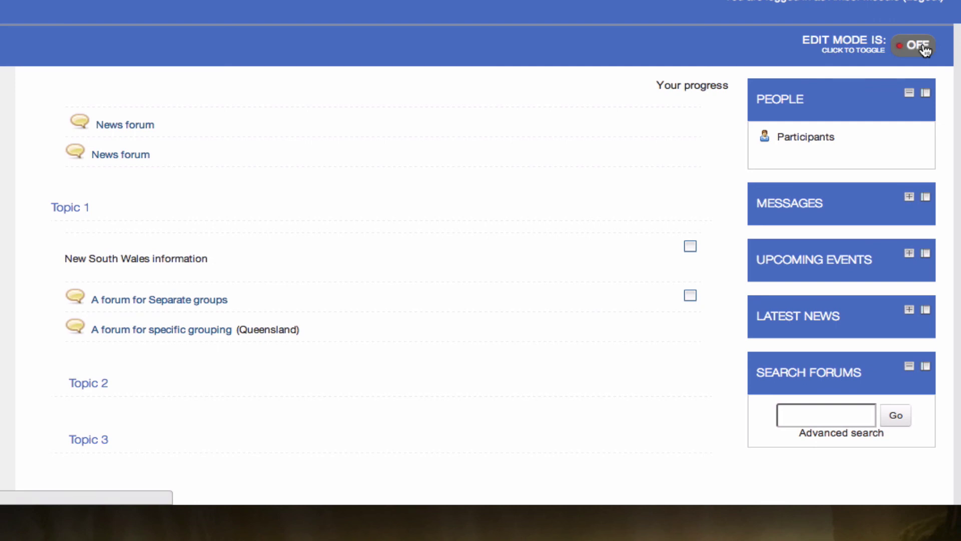
{"action": "left_click", "coordinate": [924, 49]}
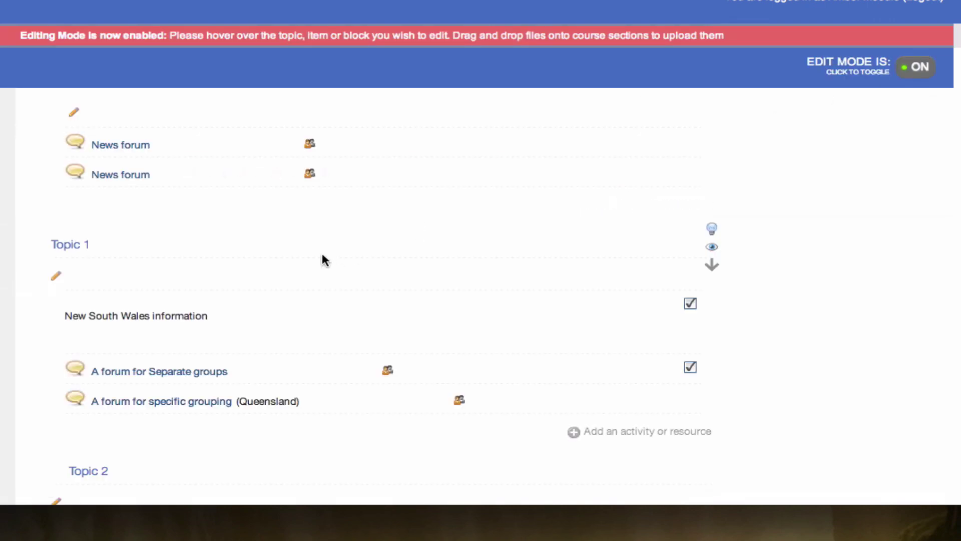